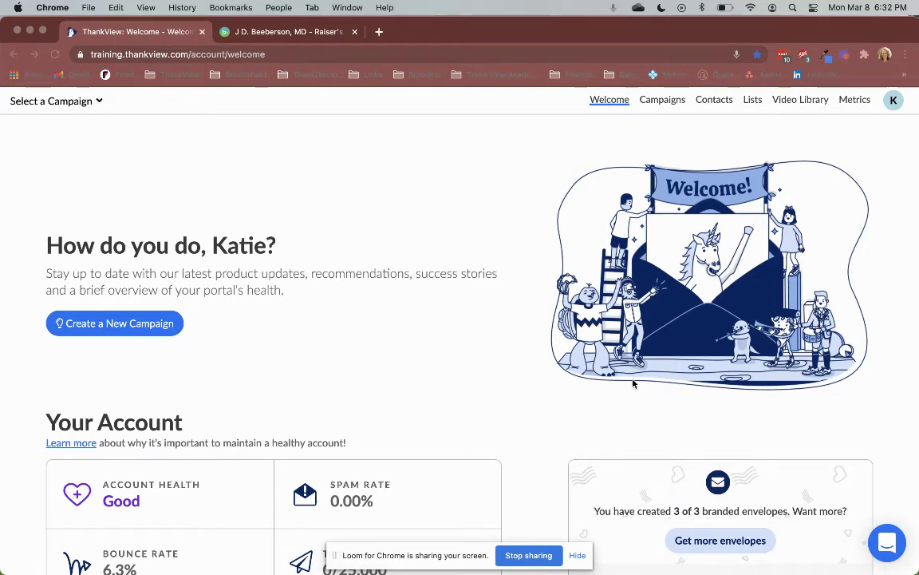
Open ThankView's Integrations & APIs settings and scroll to the Raiser's Edge NXT card.
left_click(893, 100)
left_click(892, 100)
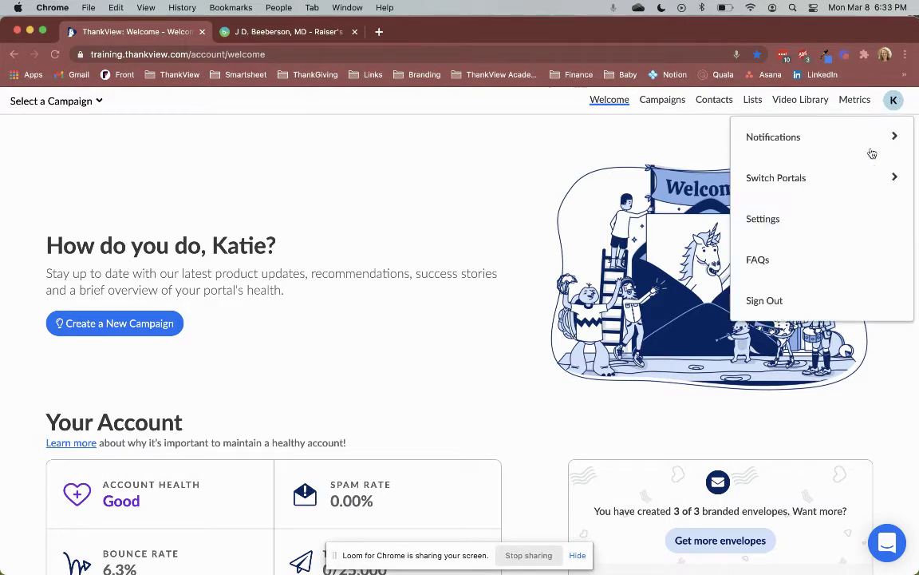
left_click(802, 218)
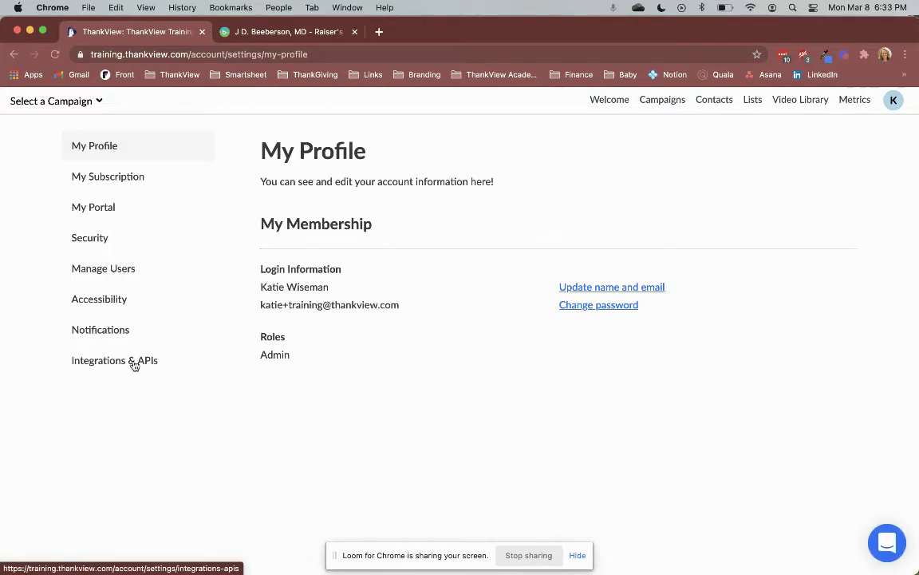
left_click(134, 363)
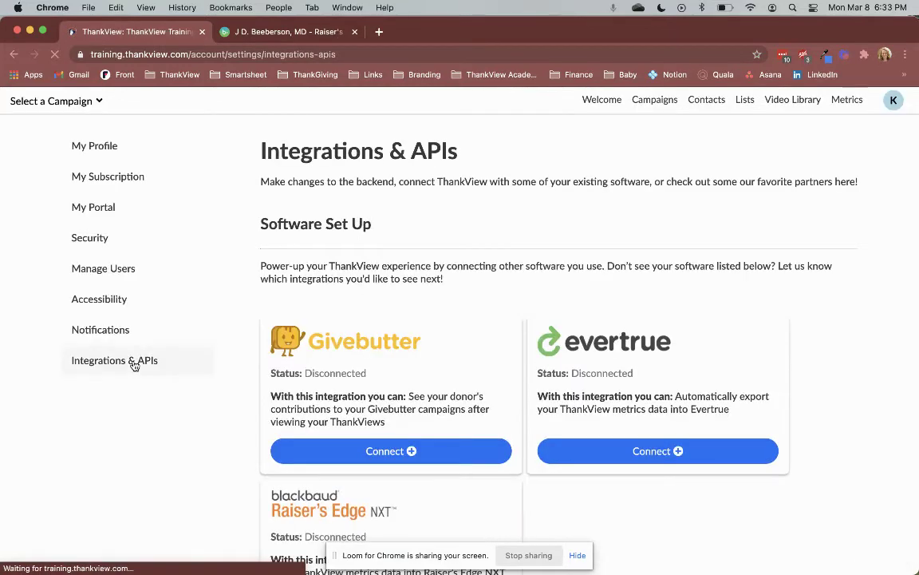
scroll(332, 310, "down", 5)
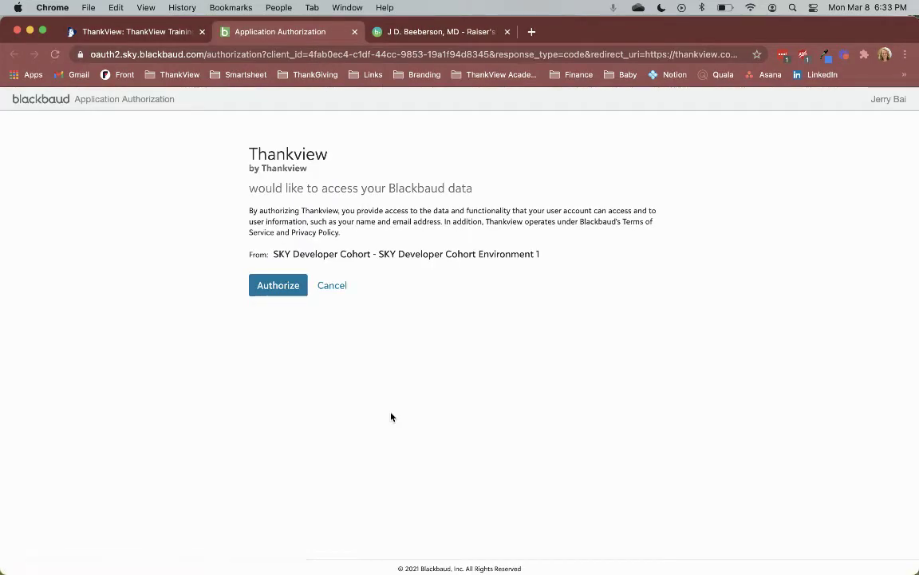
Authorize ThankView to access Blackbaud data on the Blackbaud authorization page.
left_click(273, 291)
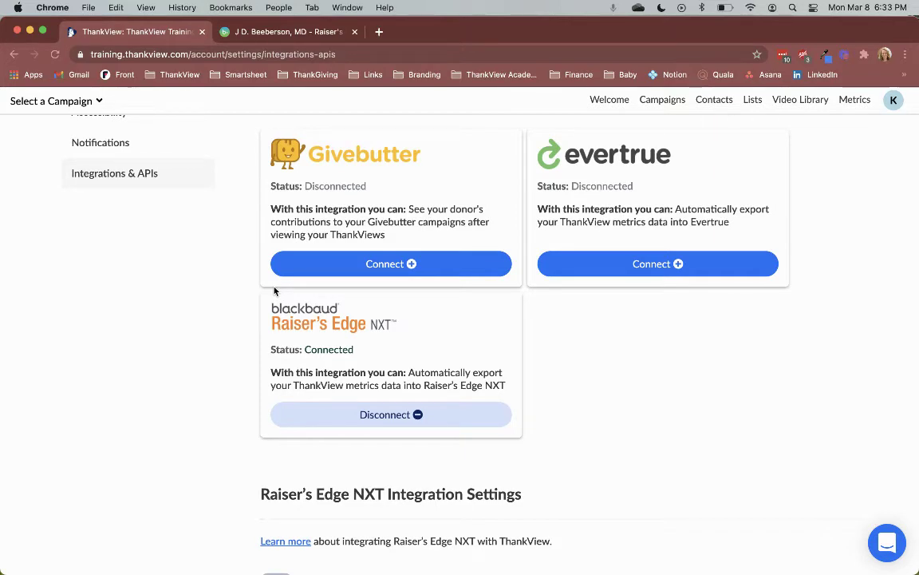
scroll(597, 375, "down", 3)
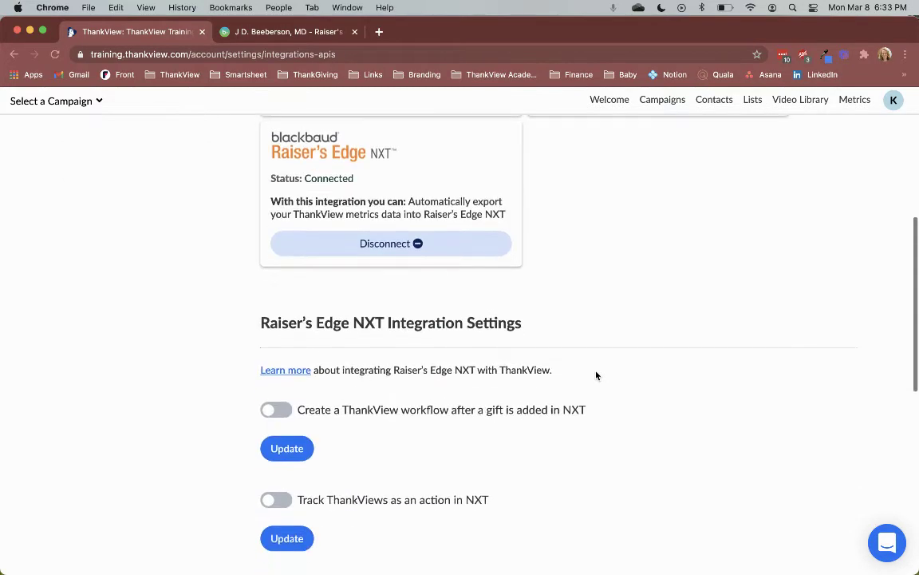
scroll(596, 375, "down", 2)
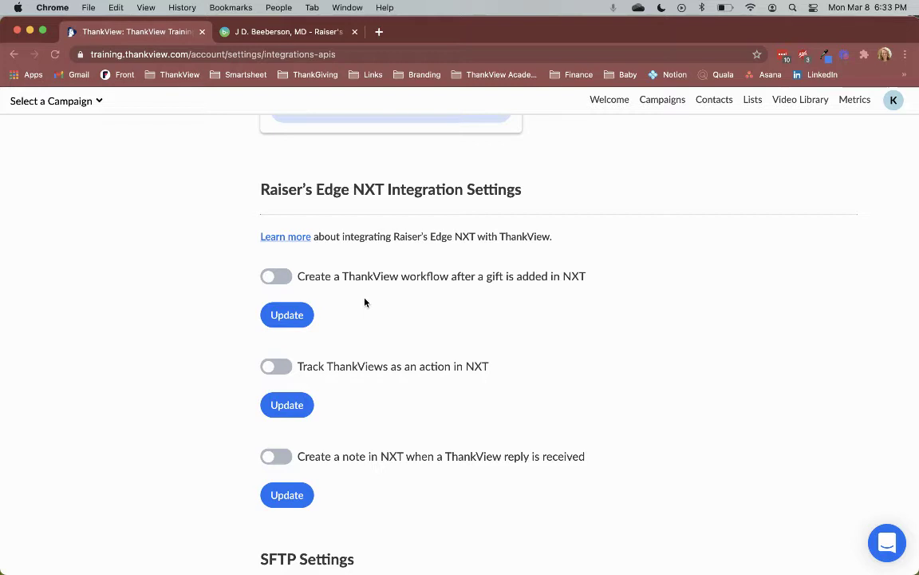
Enable workflow creation for new NXT gifts and reveal extra match fields like Company, Birthday, Notes.
left_click(274, 276)
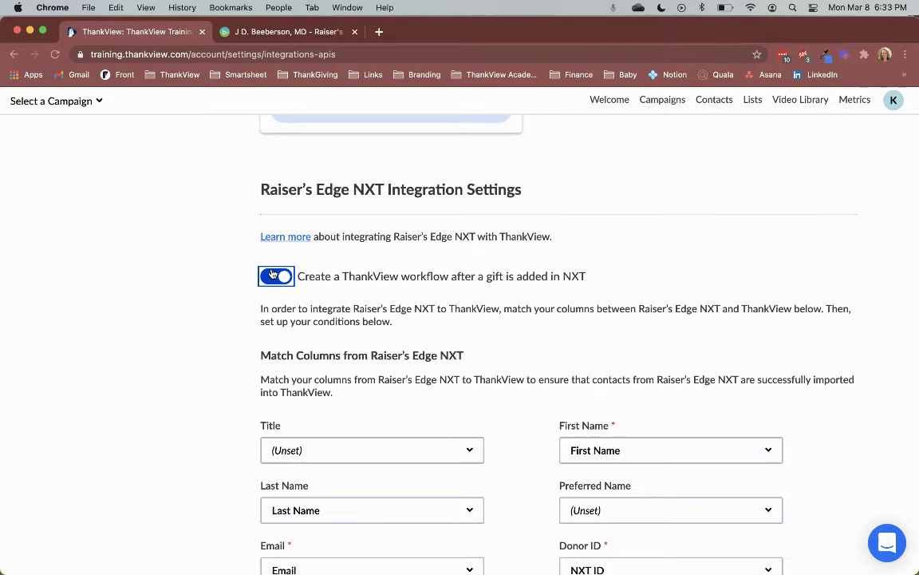
scroll(423, 371, "down", 1)
scroll(423, 371, "down", 5)
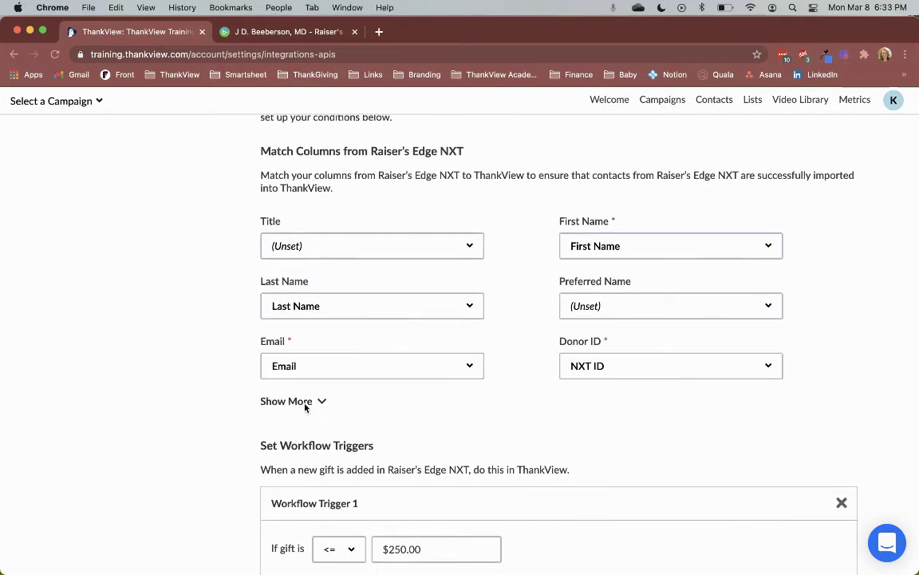
left_click(304, 402)
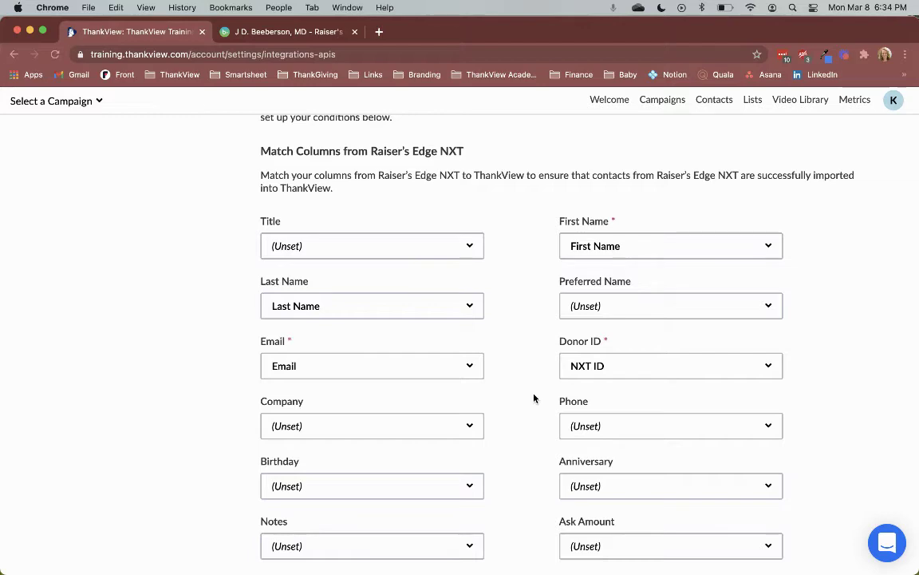
scroll(534, 397, "down", 3)
scroll(534, 397, "down", 8)
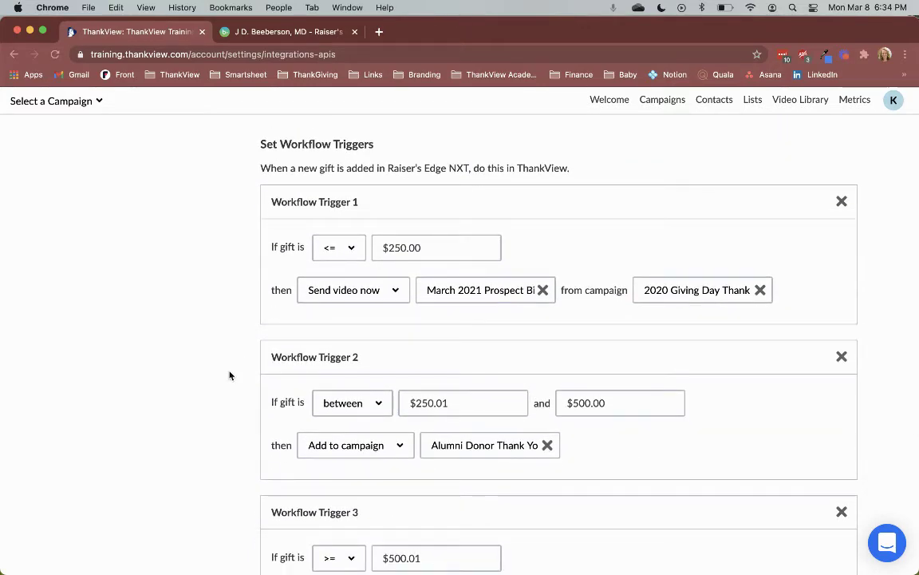
left_click(346, 291)
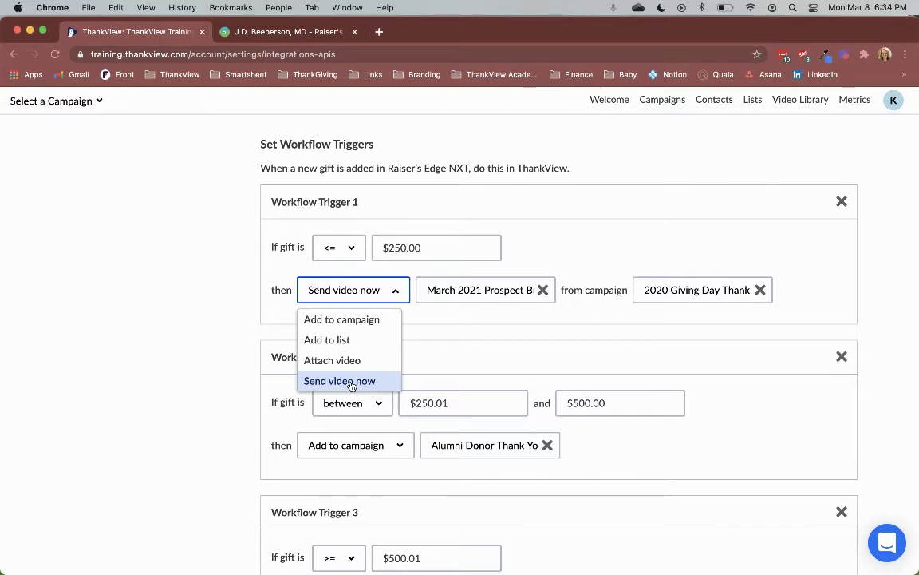
left_click(358, 382)
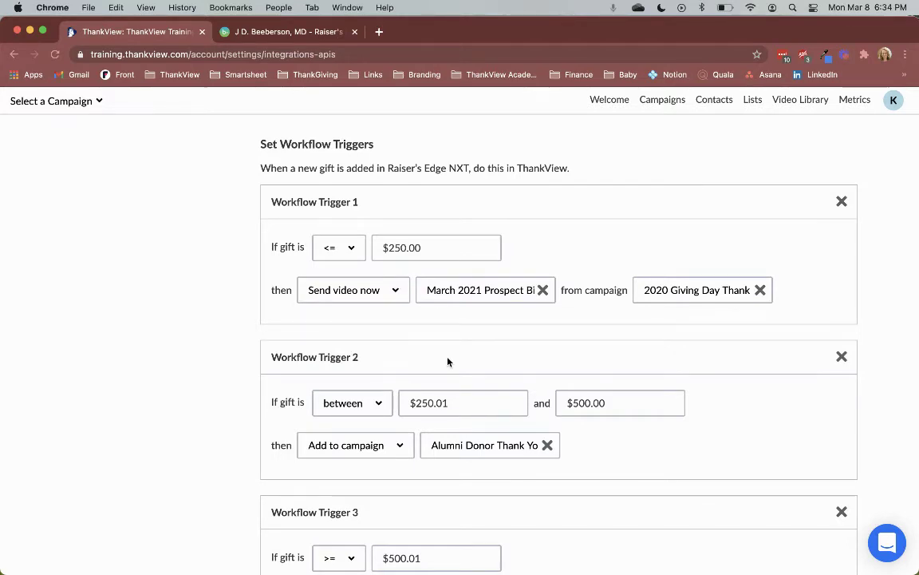
Review triggers: ≤$250.00 send video, $250.01–$500.00 add to campaign, ≥$500.01 add to list.
scroll(448, 361, "down", 1)
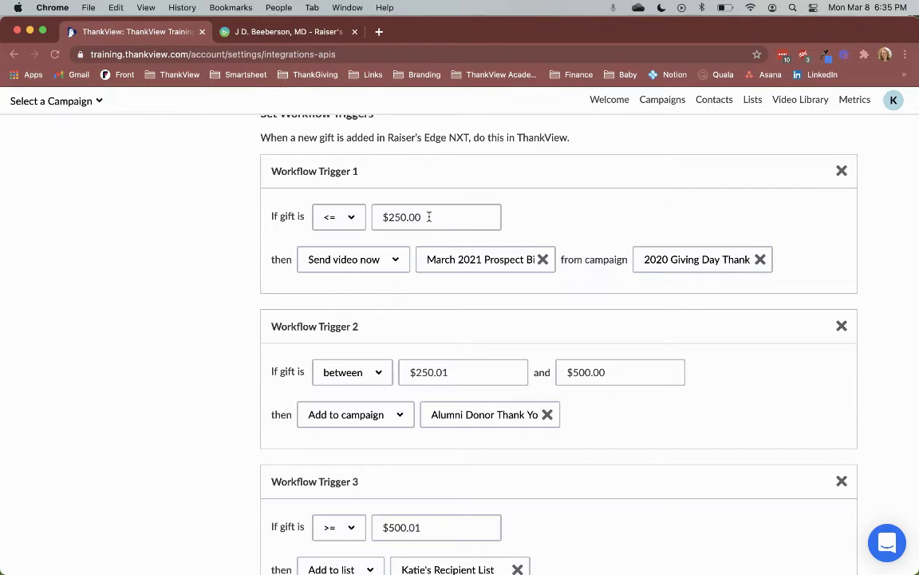
scroll(428, 216, "down", 3)
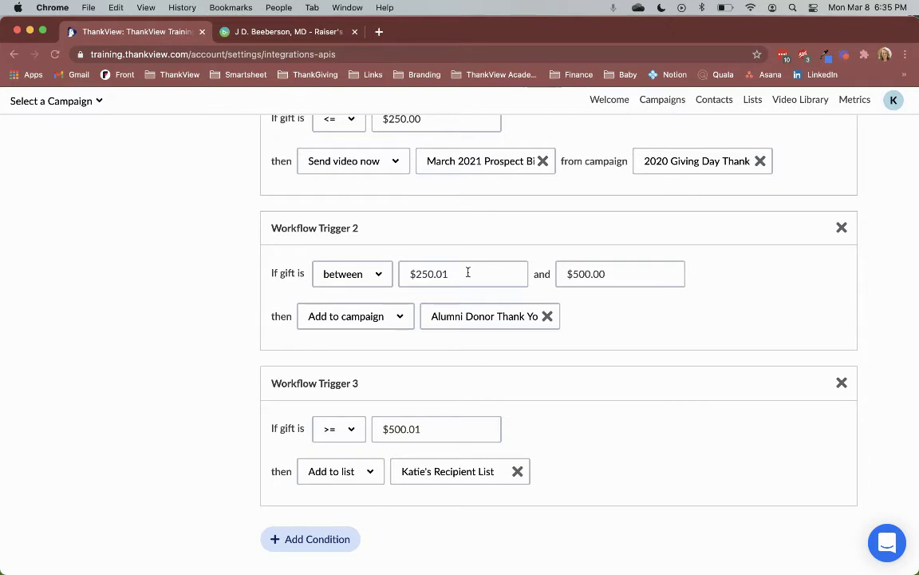
scroll(468, 272, "down", 3)
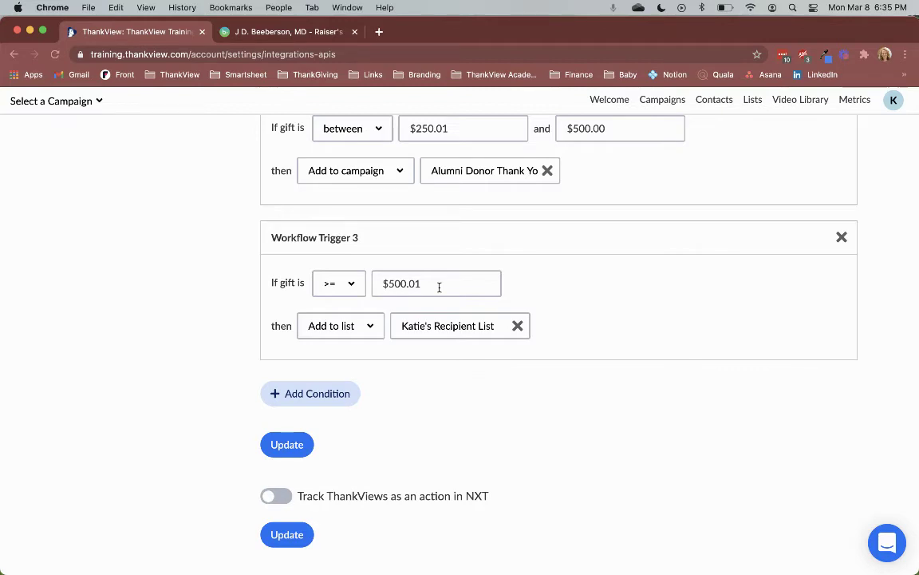
scroll(439, 287, "up", 5)
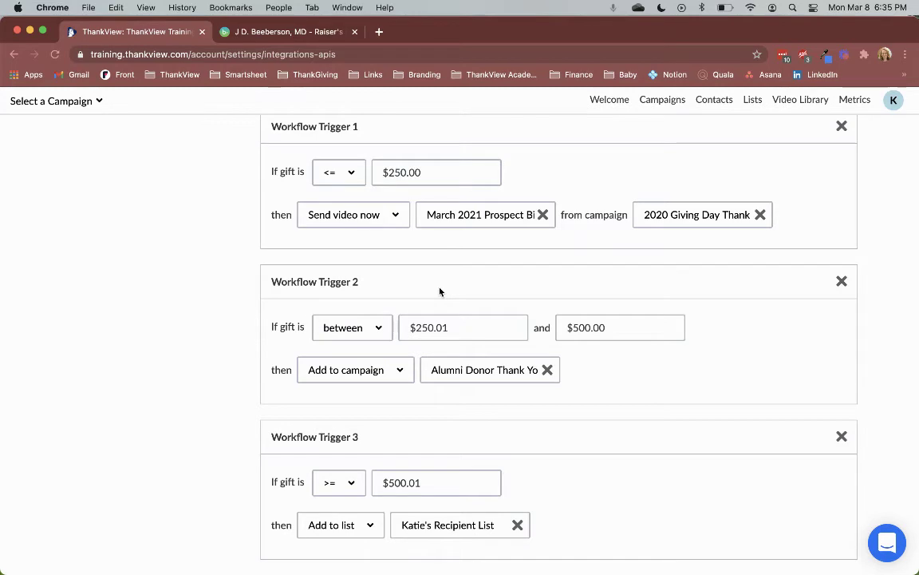
scroll(440, 291, "up", 3)
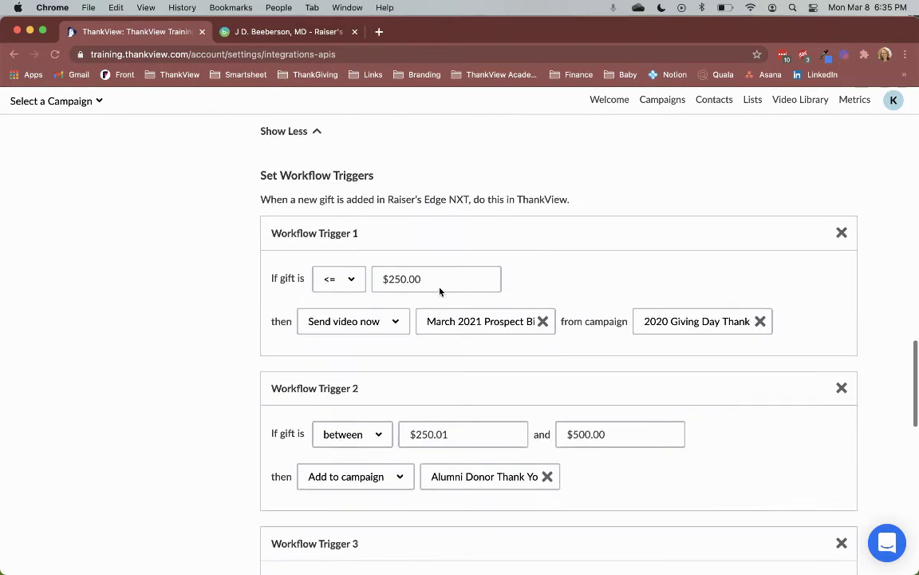
scroll(440, 292, "down", 6)
scroll(440, 291, "down", 3)
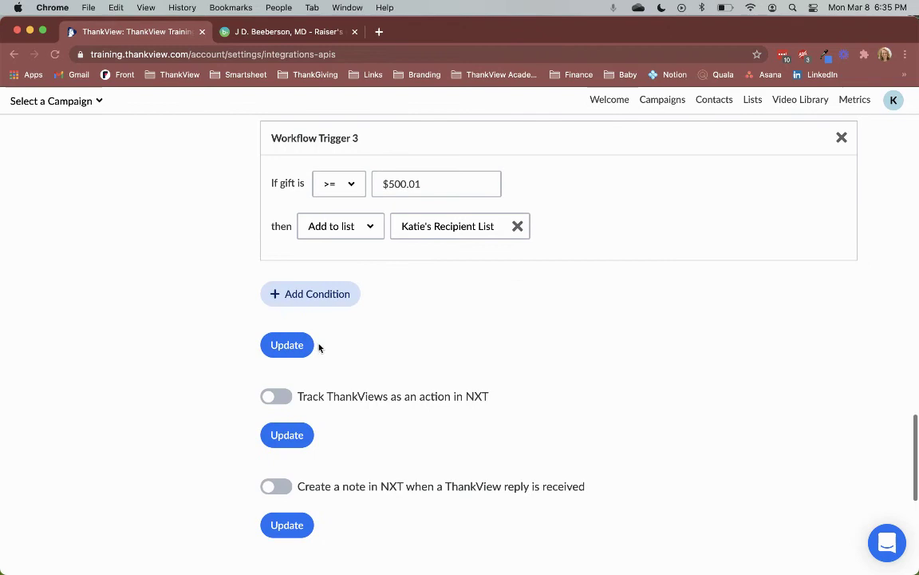
Save the three workflow triggers and acknowledge the 'Your settings have been saved' message.
left_click(291, 352)
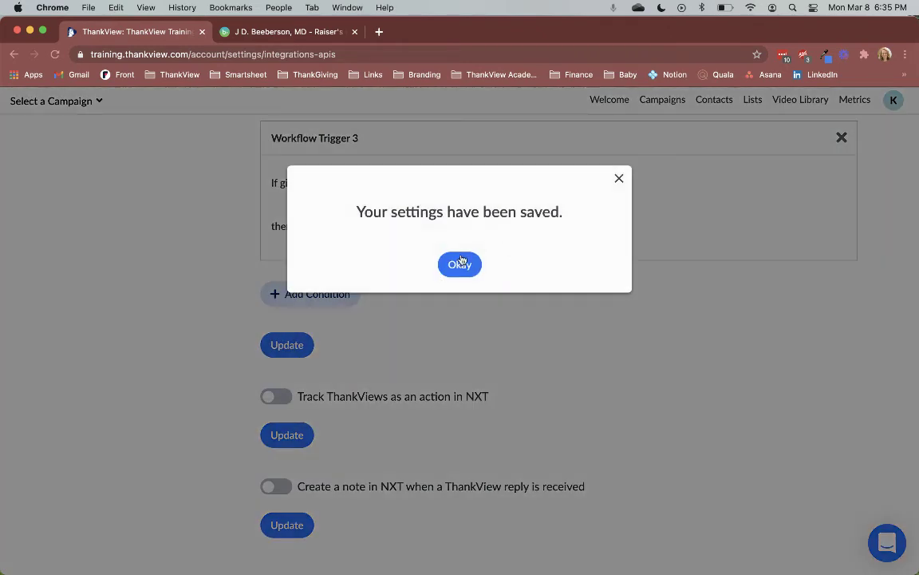
left_click(459, 262)
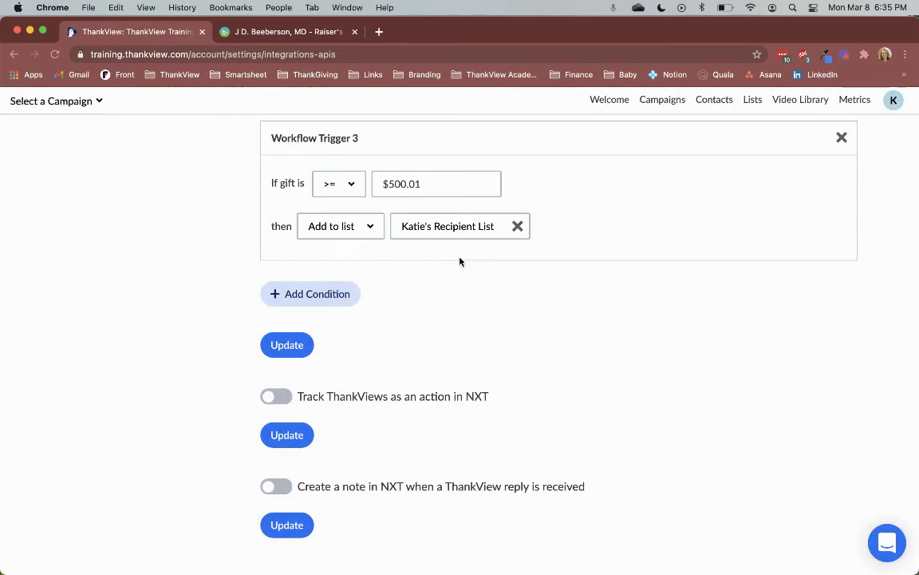
scroll(447, 322, "down", 3)
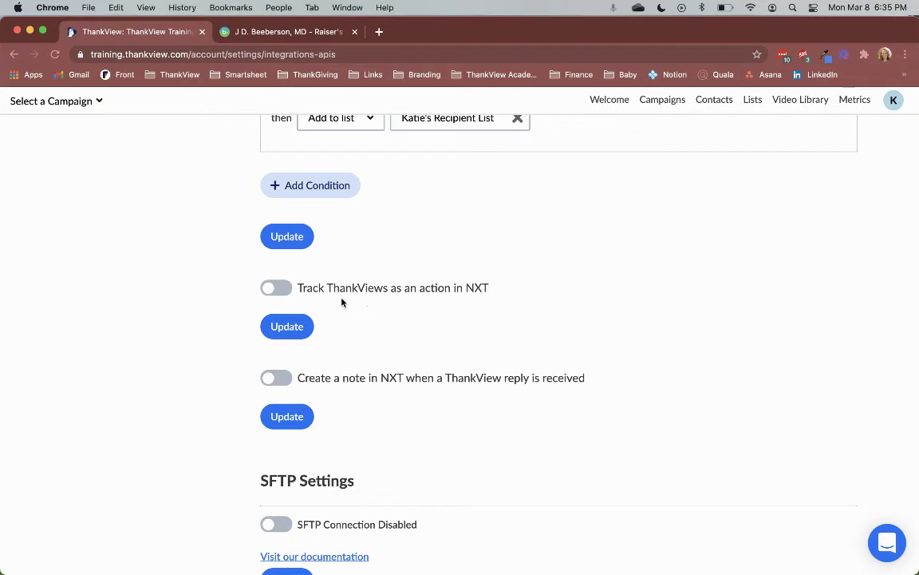
Turn on tracking ThankViews as NXT actions, keeping category Task/Other and no action type.
left_click(276, 289)
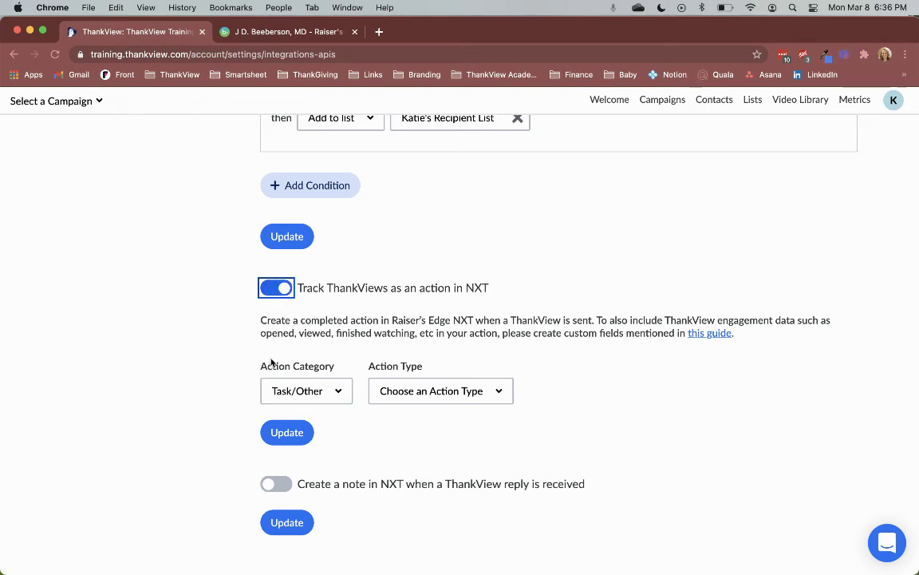
left_click(319, 399)
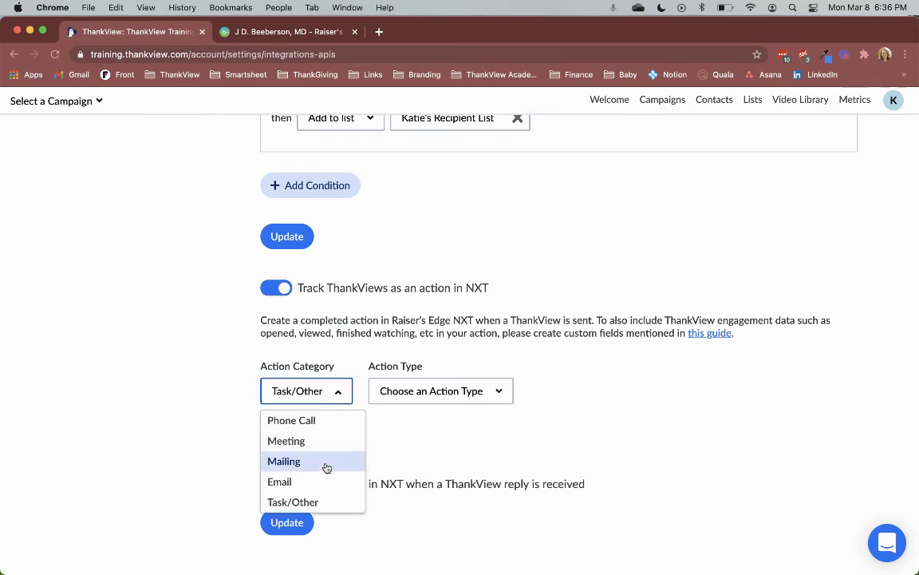
left_click(437, 395)
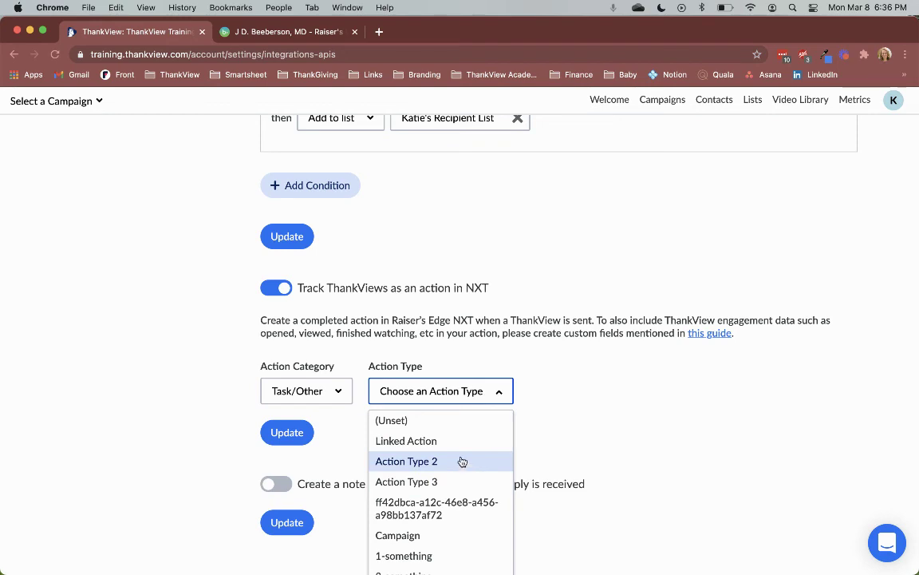
left_click(580, 396)
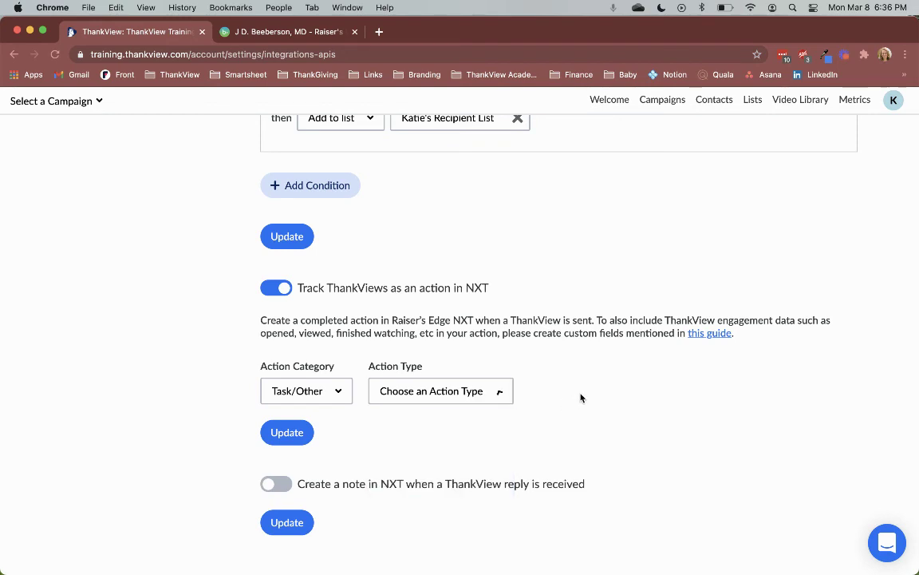
Save the action tracking settings and acknowledge the saved confirmation.
left_click(283, 434)
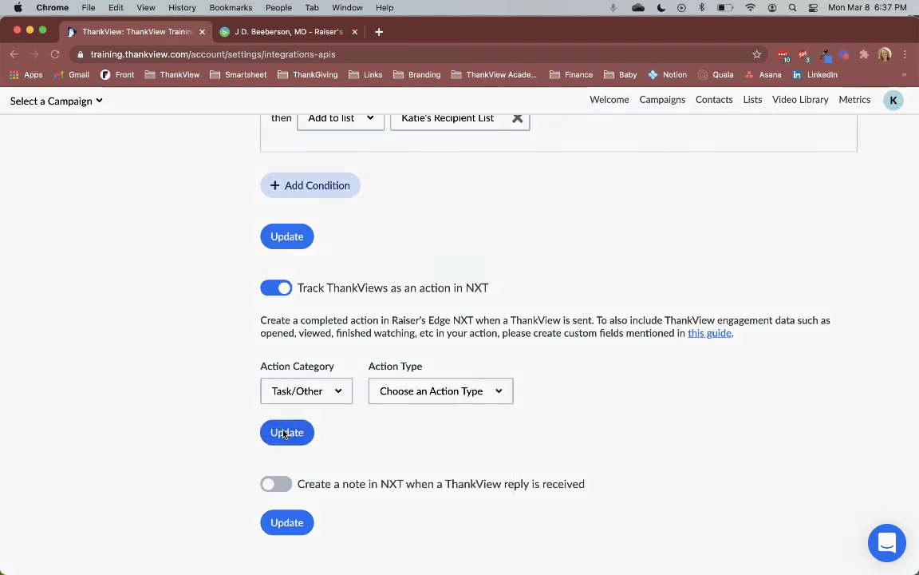
left_click(462, 266)
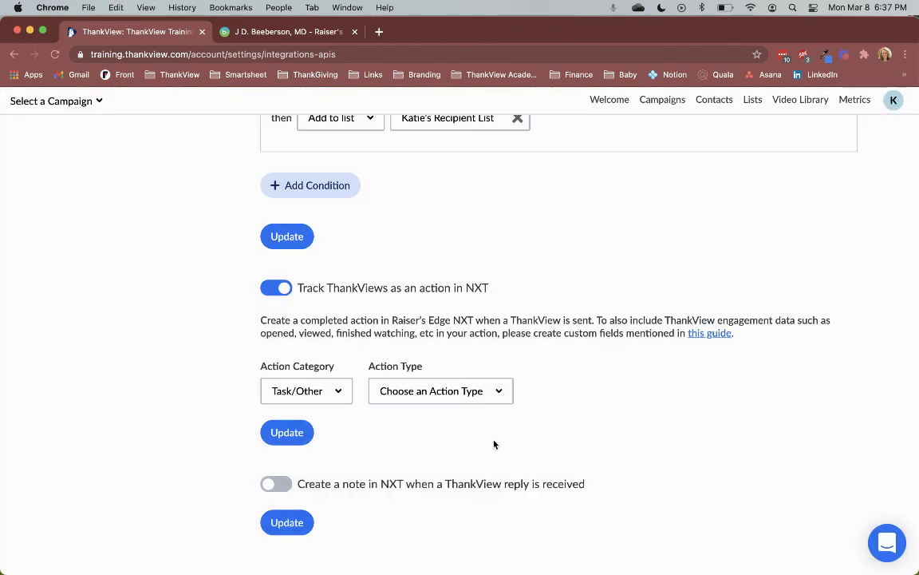
scroll(492, 442, "down", 4)
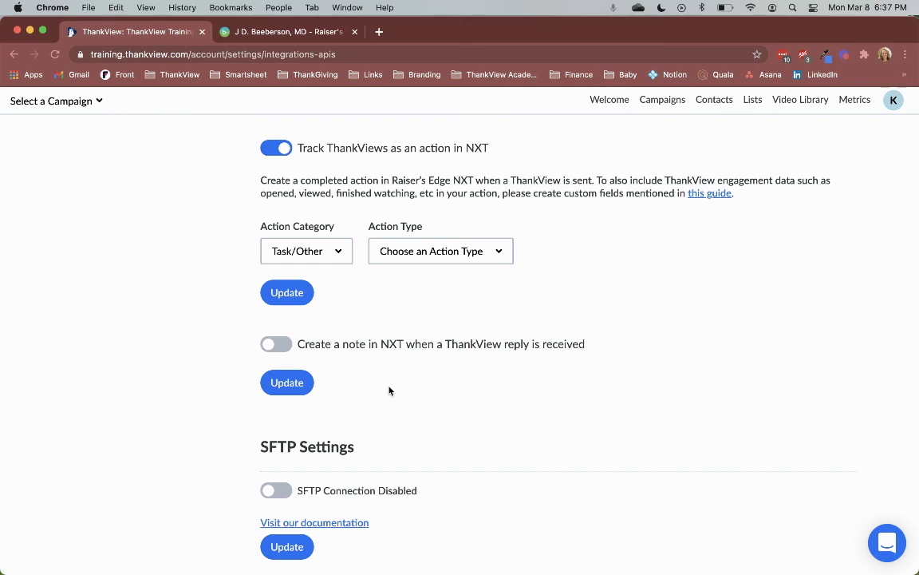
Check the constituent's reply notes in NXT, then enable NXT notes for ThankView replies.
left_click(269, 33)
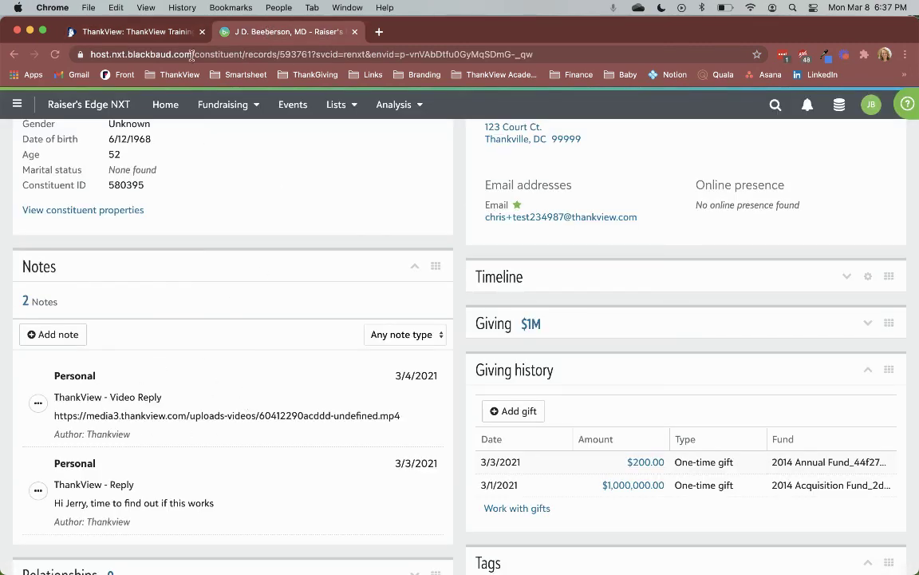
left_click(145, 32)
left_click(277, 344)
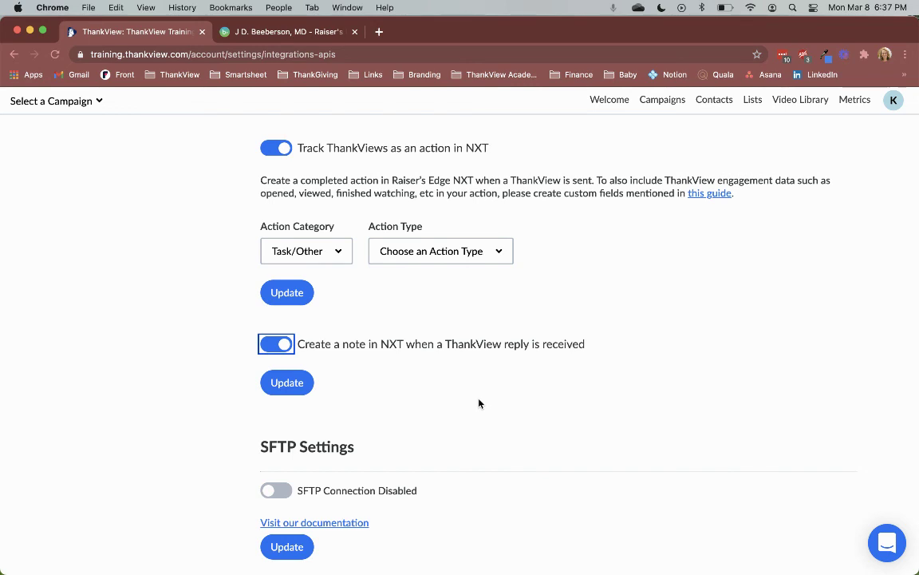
Save the reply-note setting and acknowledge the saved confirmation.
left_click(285, 383)
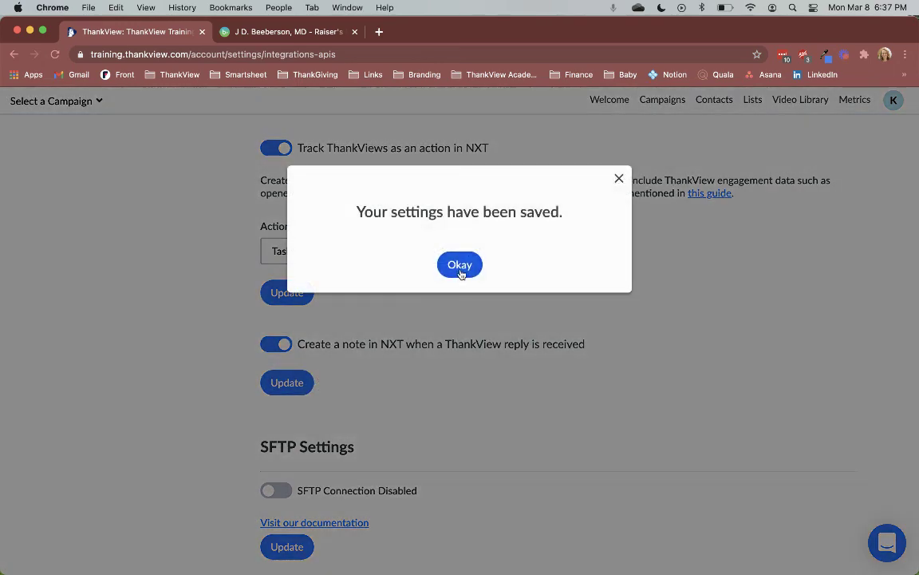
left_click(460, 266)
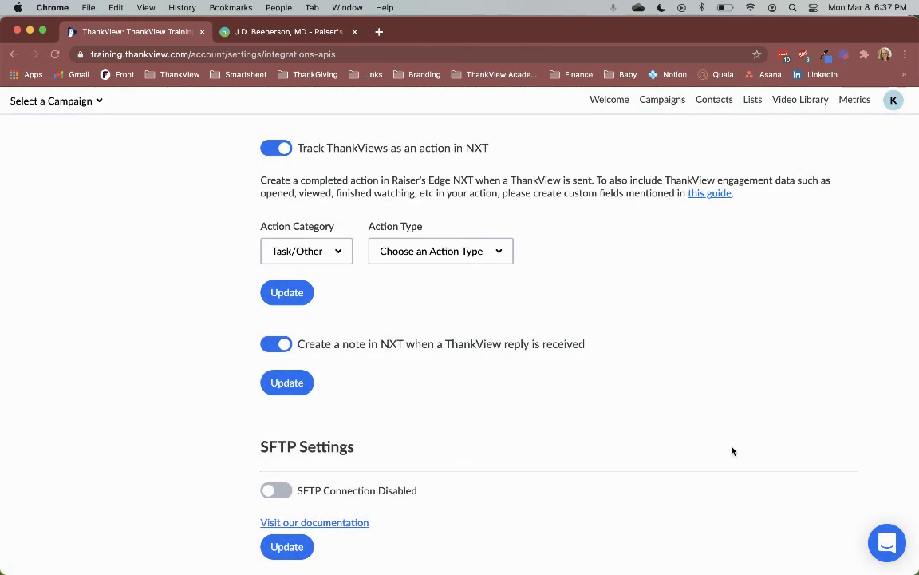